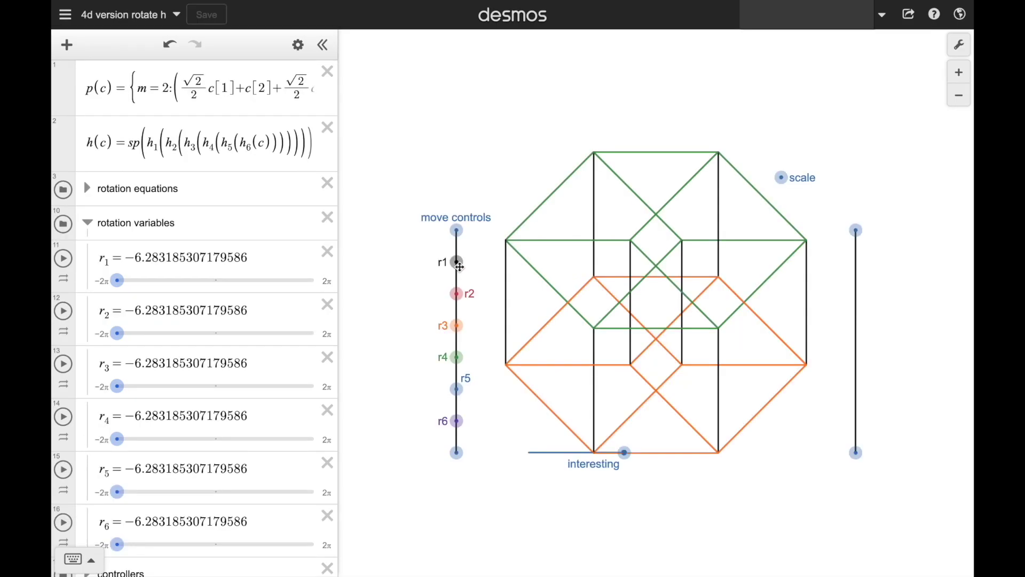
Nudge the r1 rotation point, keeping the tesseract in its symmetric −2π orientation
mouse_move(458, 263)
mouse_down()
mouse_move(635, 261)
mouse_move(457, 262)
mouse_up()
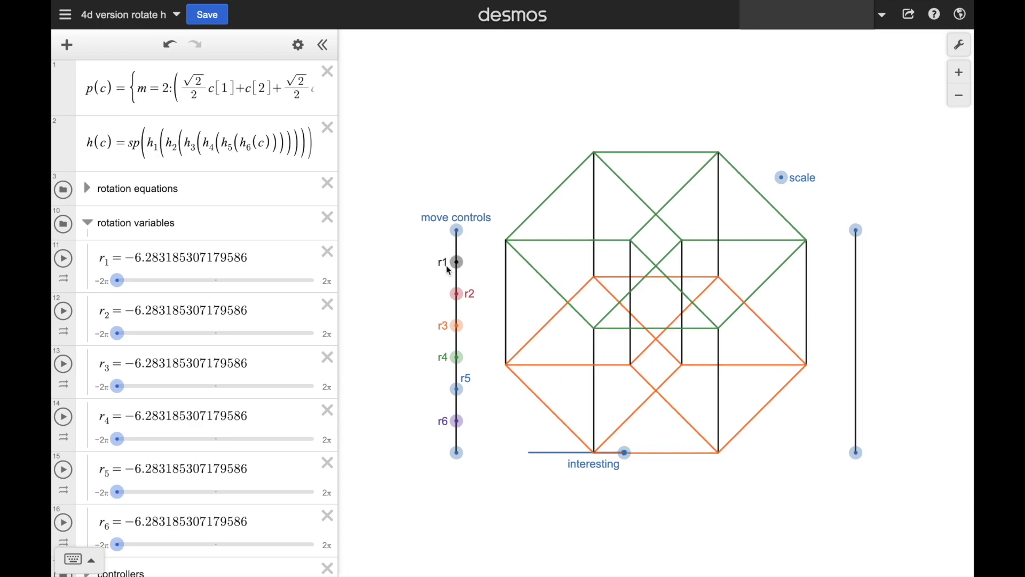
click(63, 311)
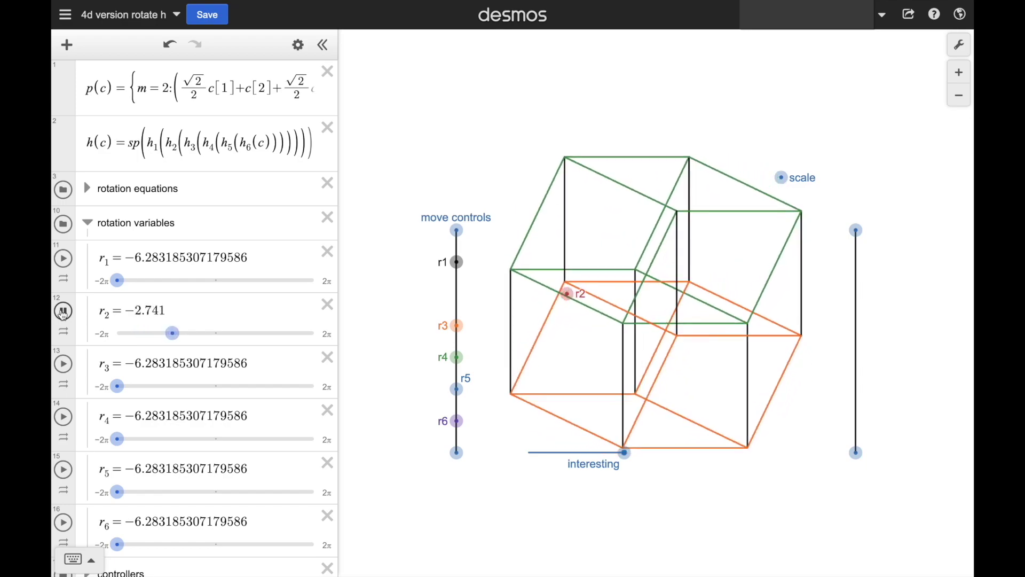
click(63, 310)
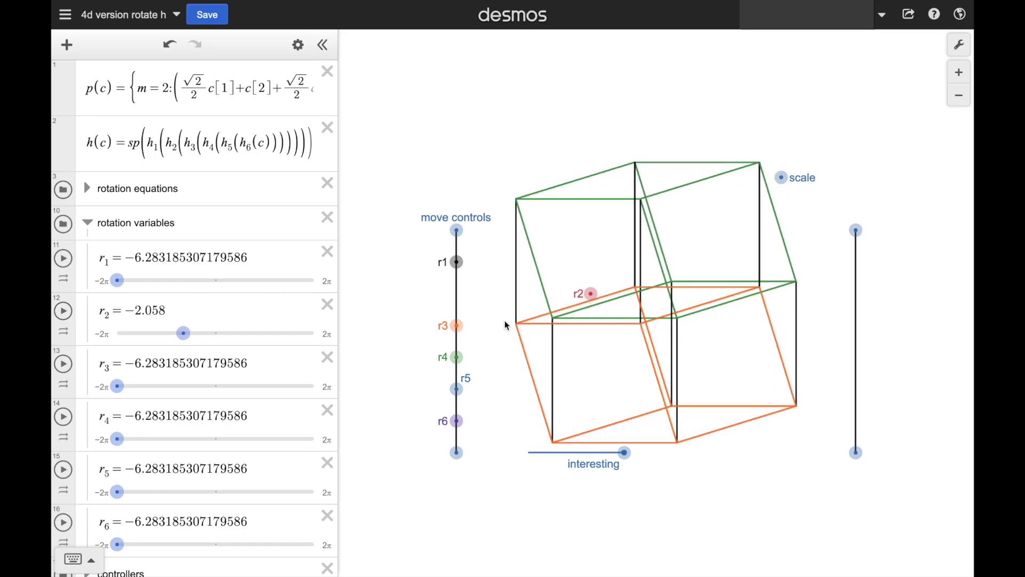
drag(457, 261, 519, 262)
drag(456, 325, 495, 325)
drag(457, 356, 575, 353)
drag(456, 388, 522, 388)
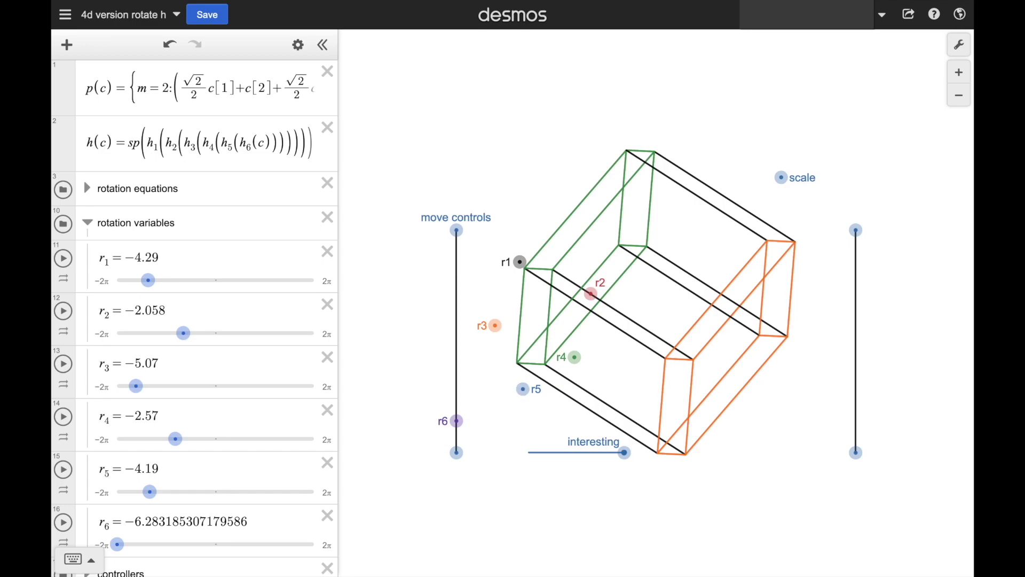
drag(148, 280, 107, 280)
drag(183, 334, 95, 335)
drag(136, 385, 92, 389)
drag(175, 439, 98, 441)
drag(150, 491, 84, 494)
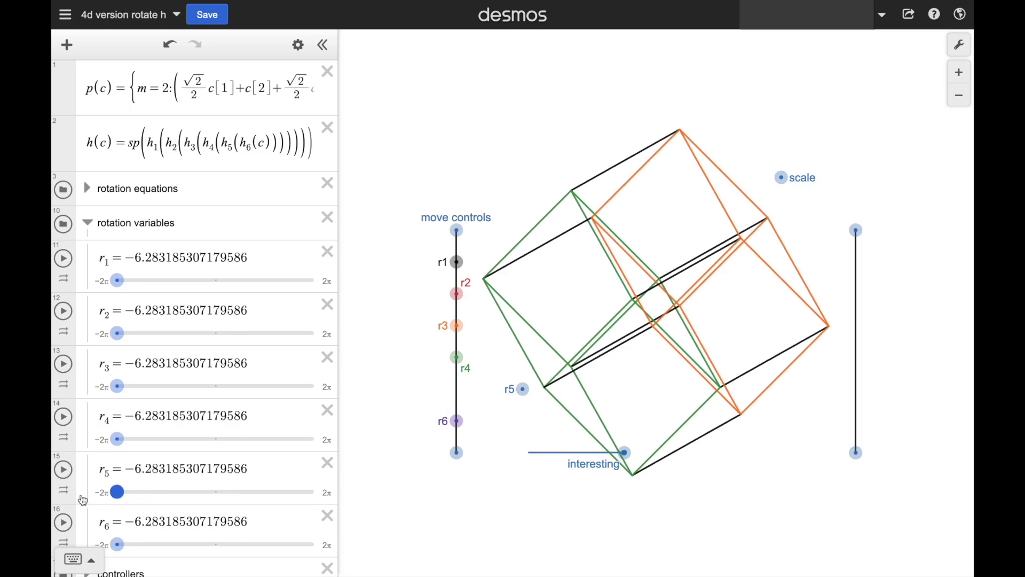
scroll(245, 394, down, 5)
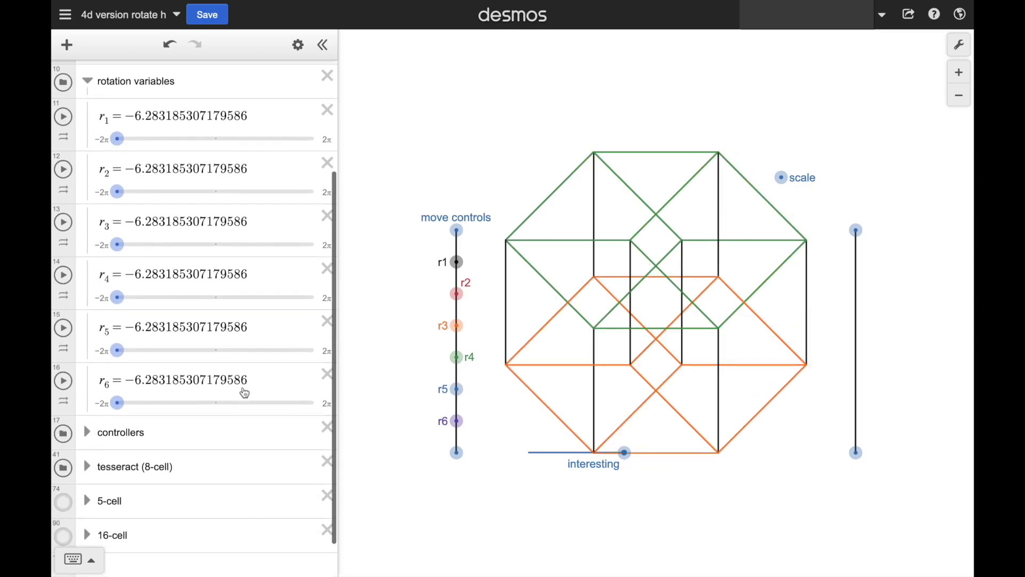
Show the 5-cell in place of the tesseract and shrink it with the scale point
click(63, 460)
click(63, 425)
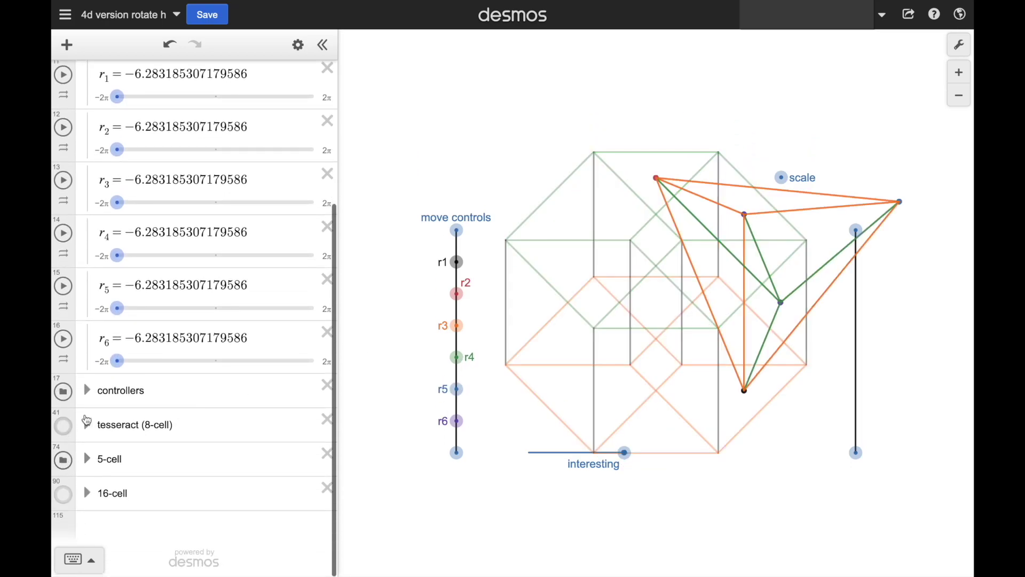
drag(778, 177, 739, 219)
Rotate the 5-cell by raising rotations r1, r3, r2 and r5
drag(456, 263, 566, 268)
drag(456, 325, 543, 324)
drag(456, 293, 498, 295)
drag(456, 389, 528, 389)
Enlarge the 16-cell wireframe and return r1 and r2 to −2π
drag(750, 220, 838, 135)
drag(564, 262, 428, 264)
drag(496, 293, 427, 293)
click(63, 128)
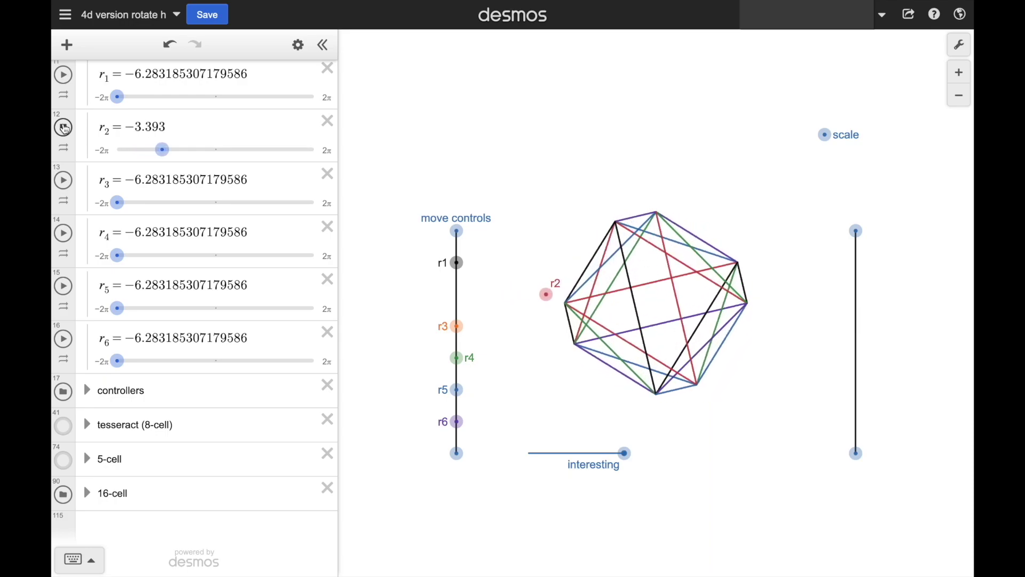
click(64, 128)
drag(457, 263, 491, 263)
drag(457, 327, 520, 326)
drag(459, 361, 437, 352)
drag(520, 326, 447, 327)
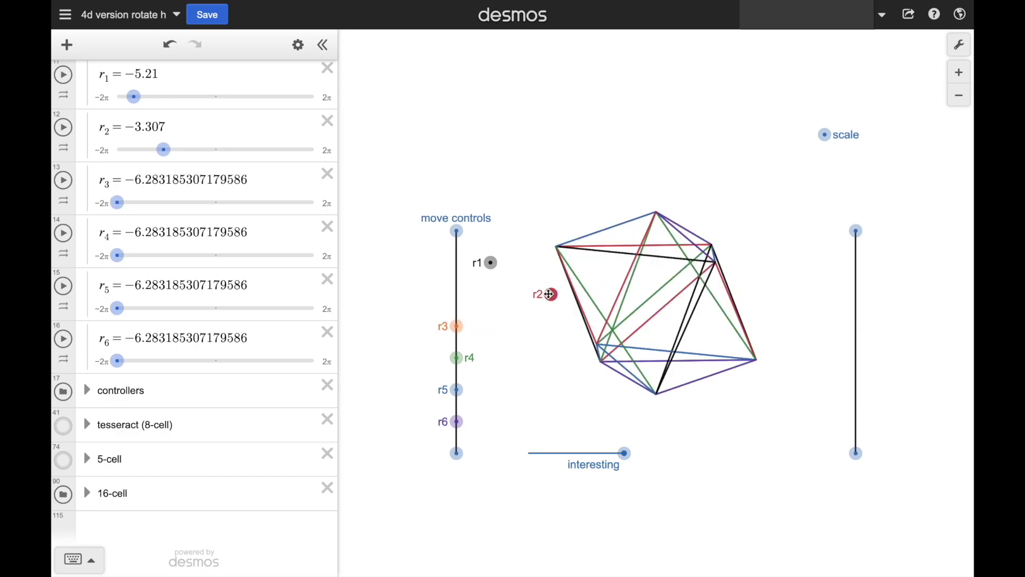
drag(551, 294, 422, 294)
drag(487, 261, 268, 268)
scroll(268, 268, down, 20)
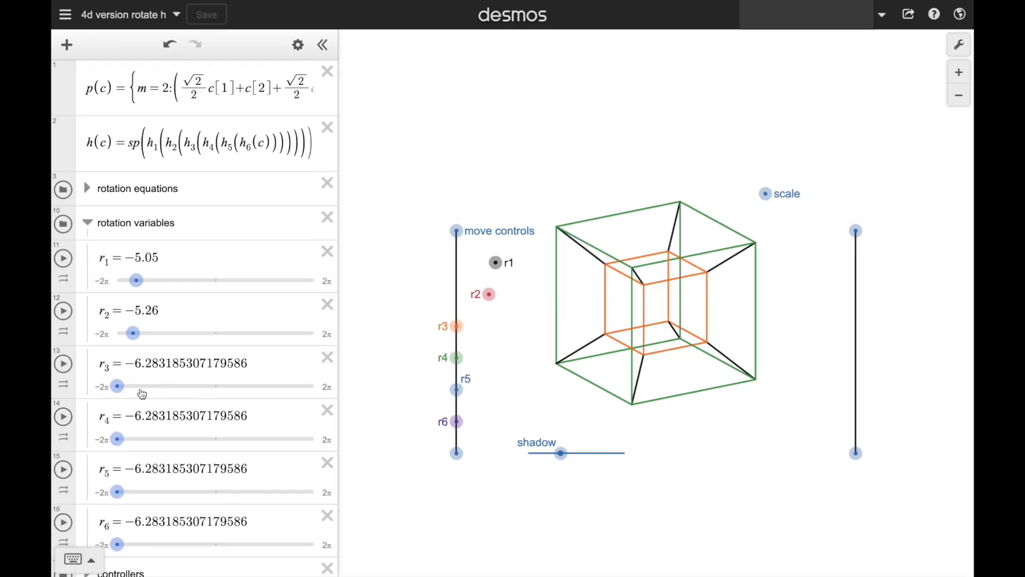
Spin the tesseract by briefly animating r4 and r5, then raise r6 to −4.93
drag(123, 438, 122, 448)
click(63, 418)
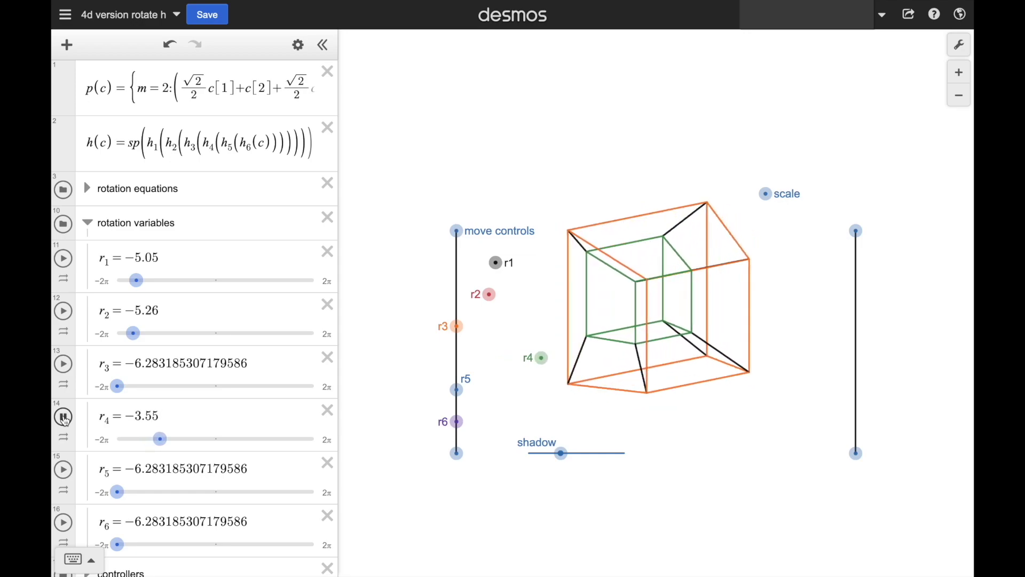
click(63, 418)
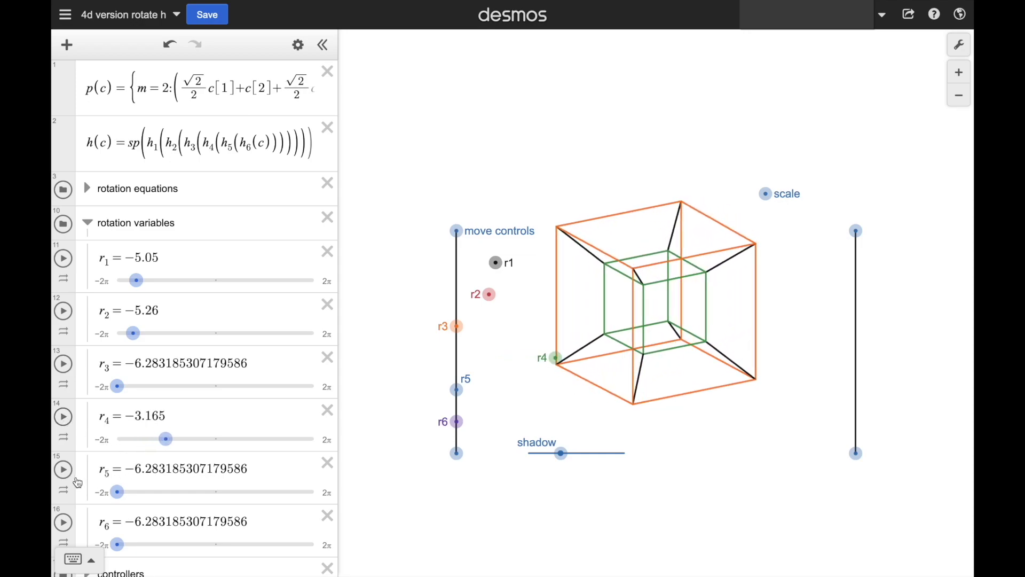
click(67, 473)
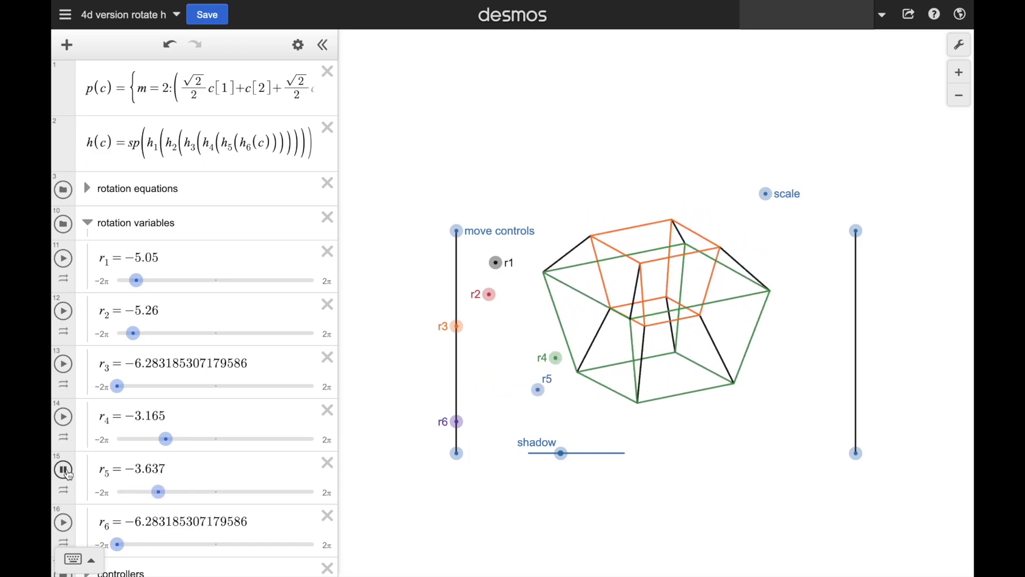
click(67, 472)
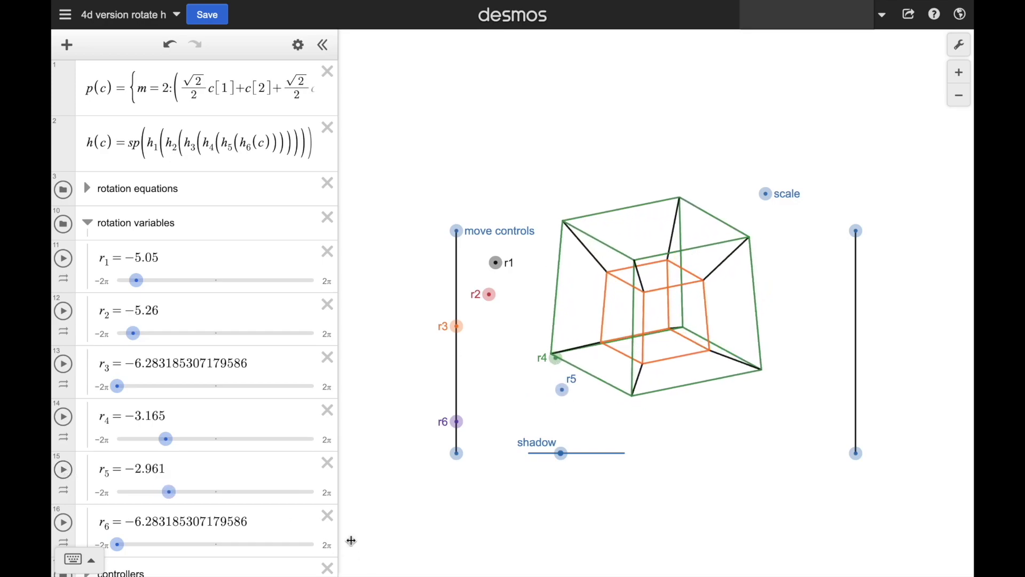
drag(464, 423, 512, 412)
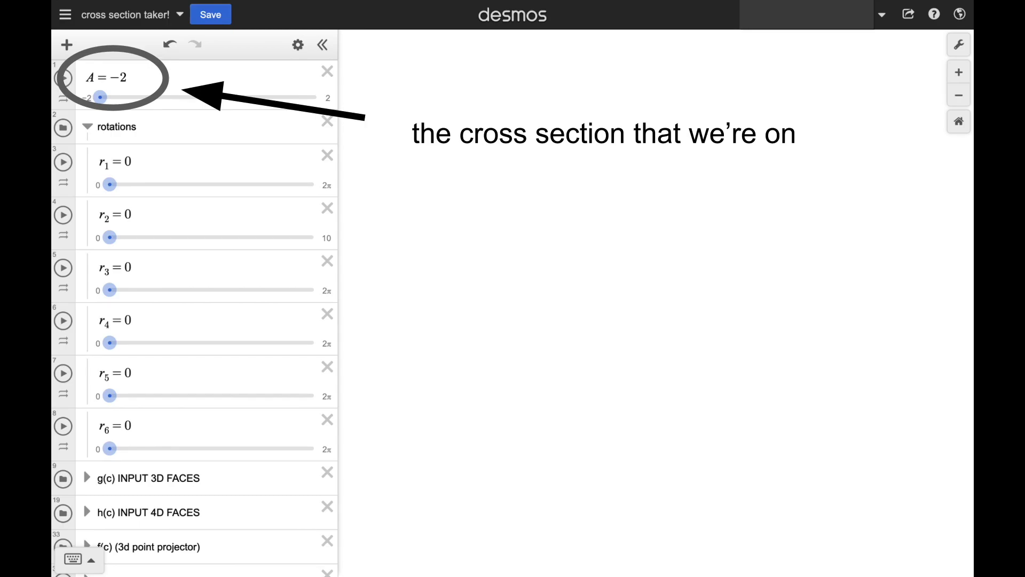
Sweep slice value A and drag the red cutting plane up through the cube
click(67, 81)
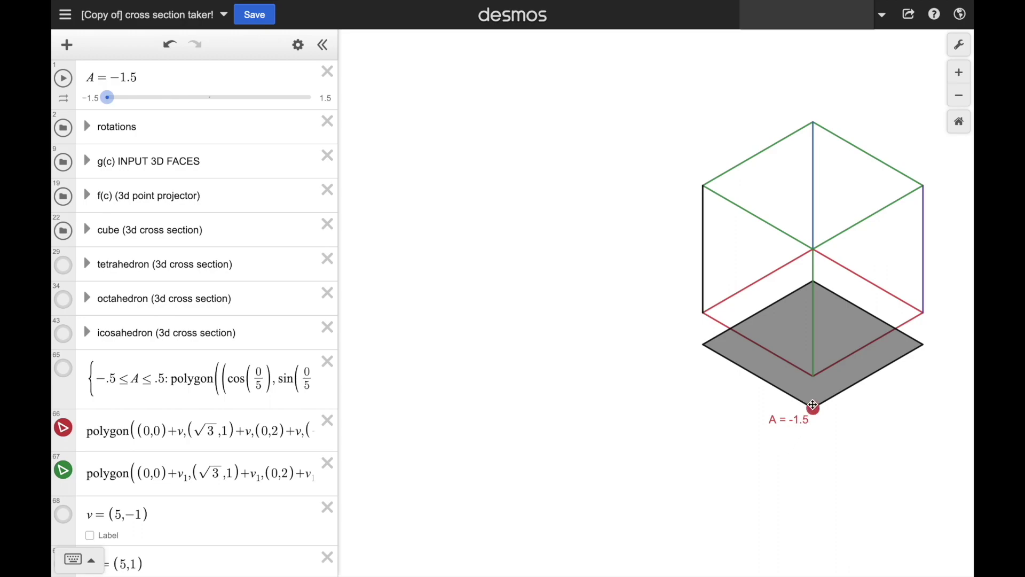
drag(814, 405, 812, 430)
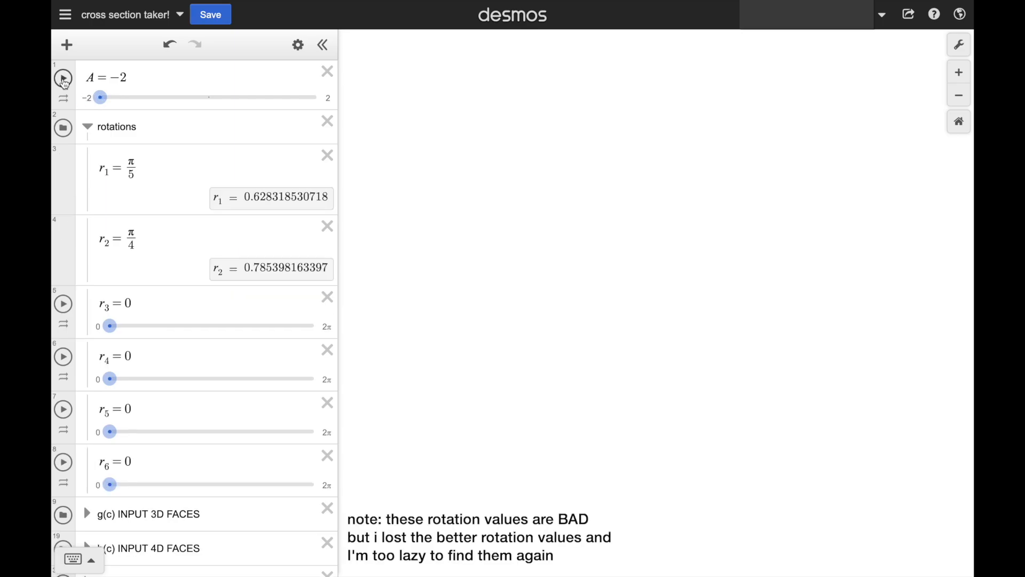
Animate slice A through the tesseract, then stop and undo it back to −1.67
click(63, 78)
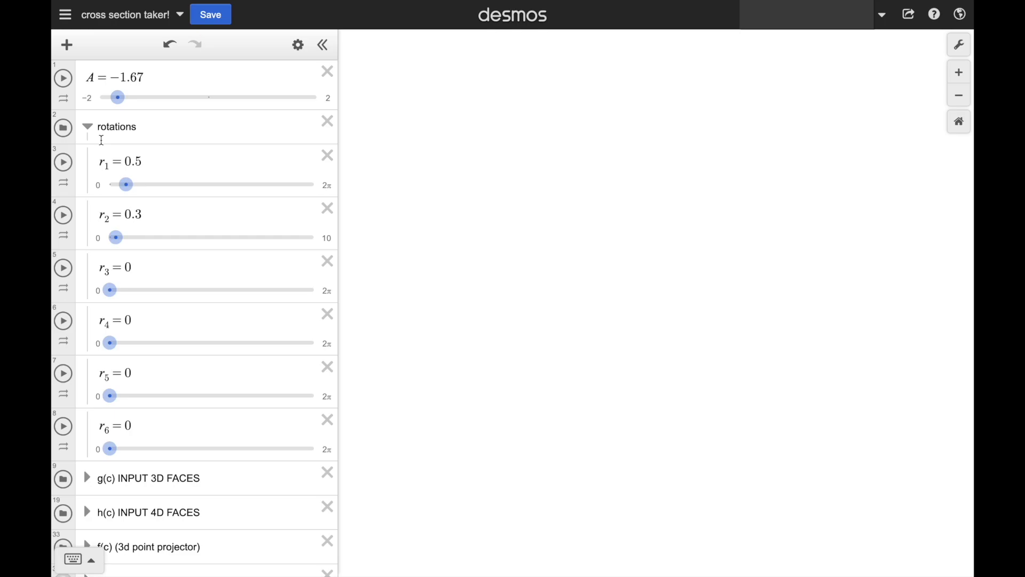
click(64, 83)
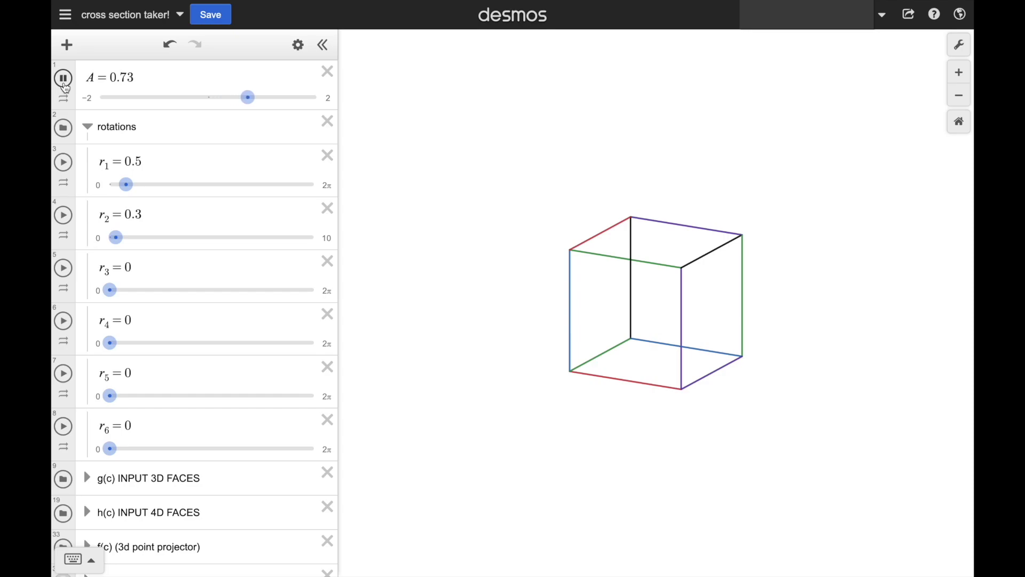
click(64, 84)
key(ctrl+z)
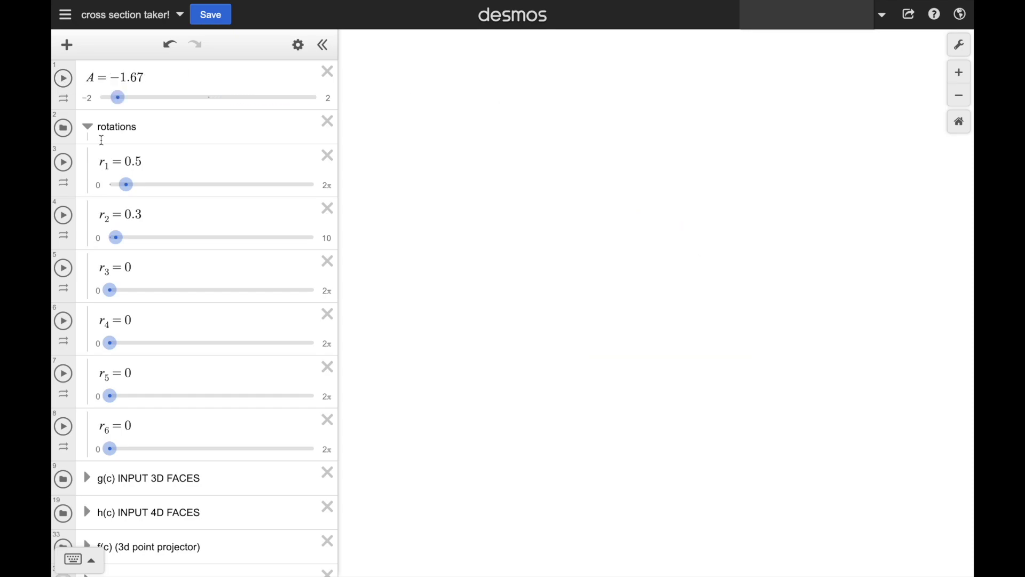
Apply rotations r4 π/4 and r5 √6/4 via undo/redo, then sweep slice A through them
key(ctrl+z)
click(63, 78)
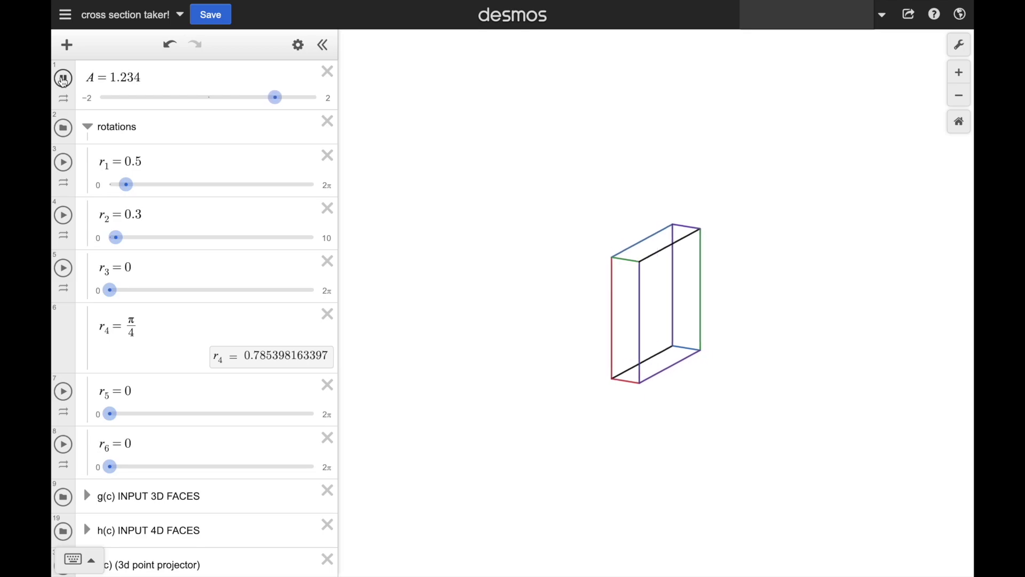
key(ctrl+y)
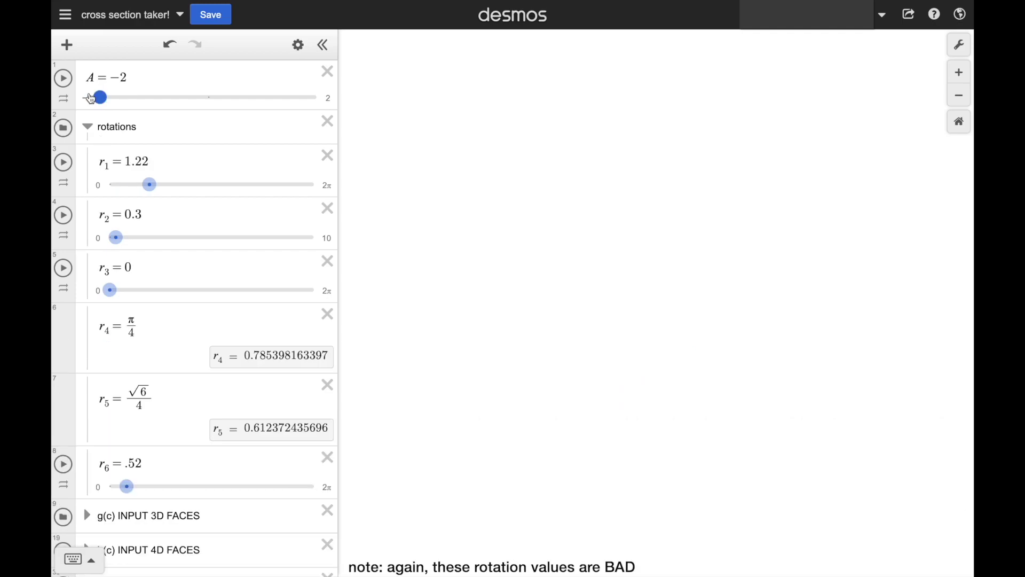
click(63, 79)
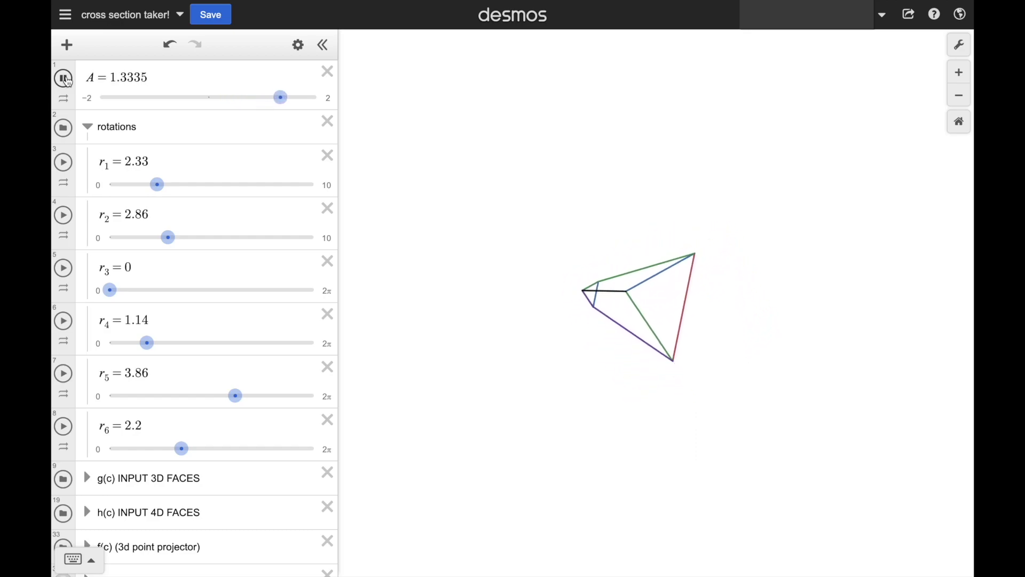
Pause the slice A sweep where it cuts a cube-shaped section at −0.38
click(64, 79)
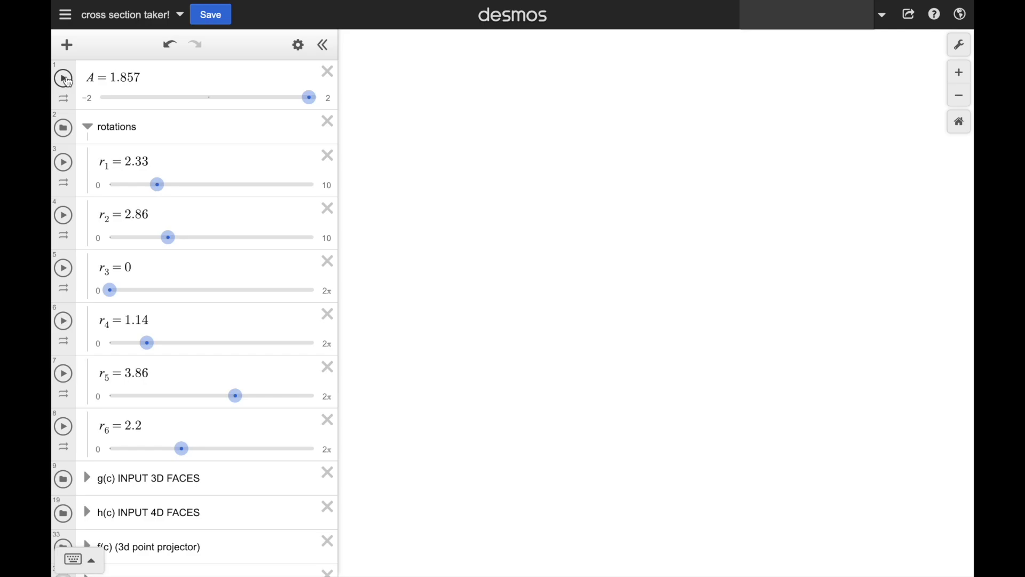
Animate rotations r6 and r5 with slice A held at −.38 so the cube section turns
click(64, 426)
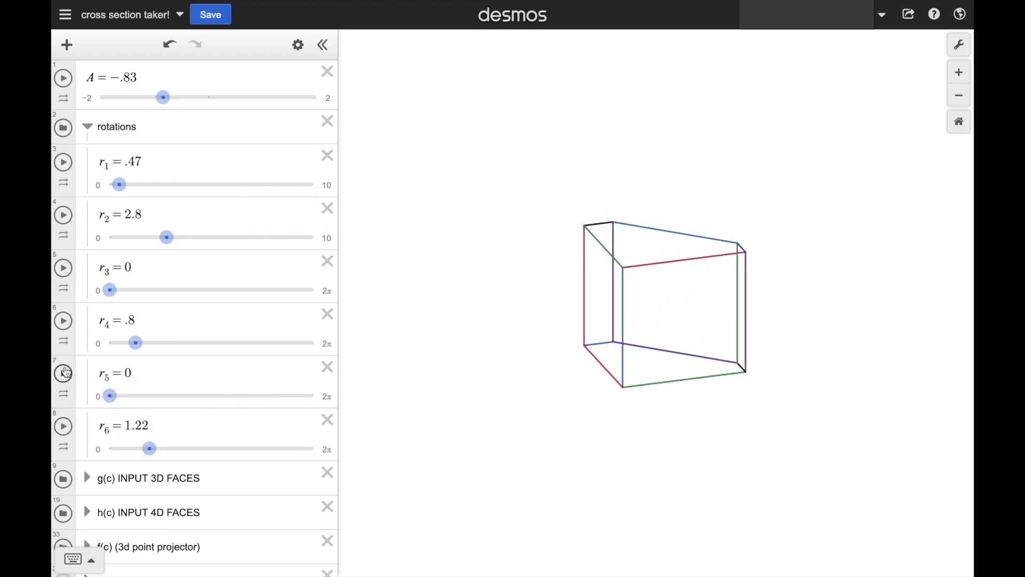
click(64, 373)
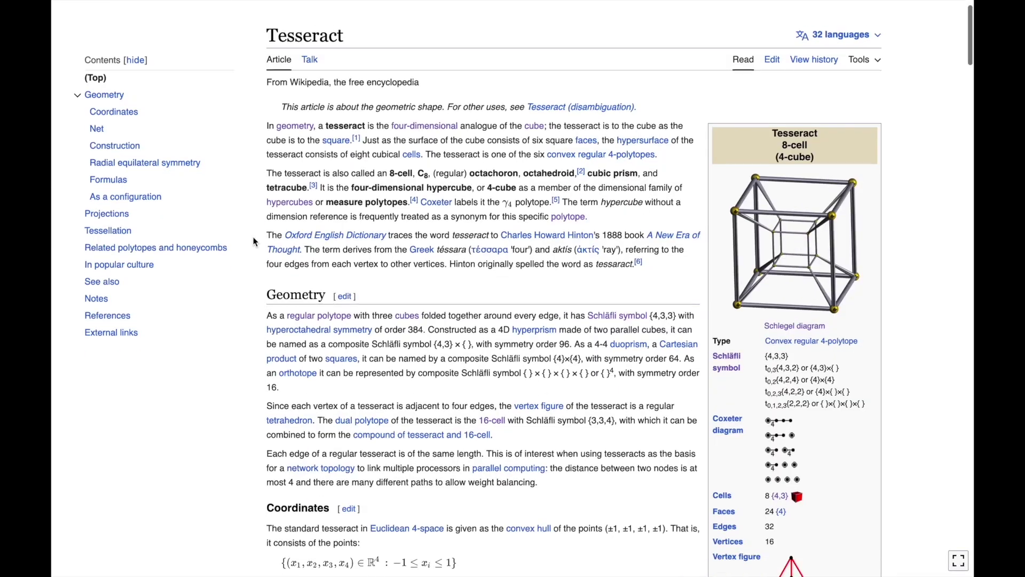
Scroll the Tesseract article down from the introduction to the Projections section
scroll(253, 242, down, 5)
scroll(254, 240, down, 15)
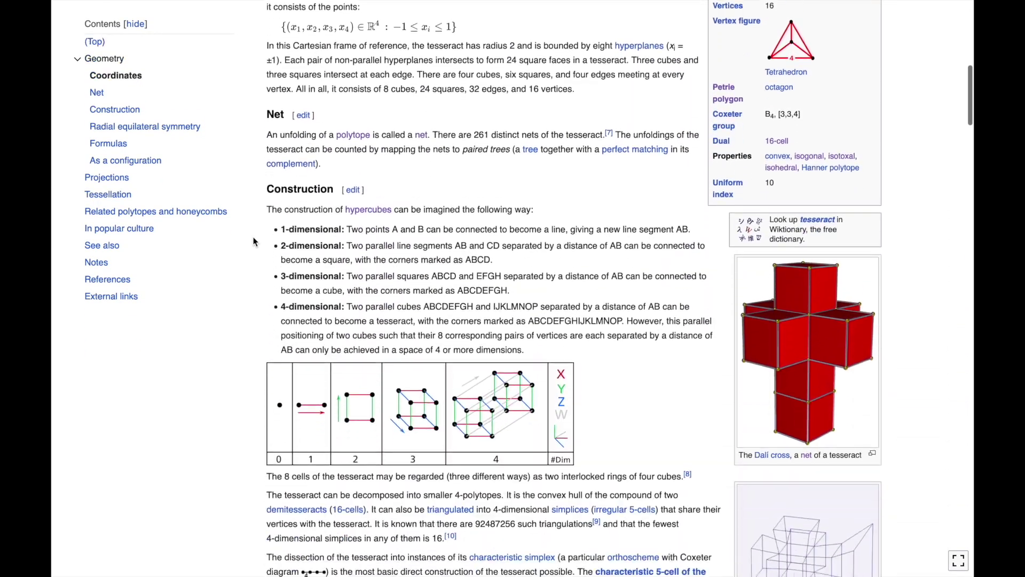
scroll(254, 242, down, 12)
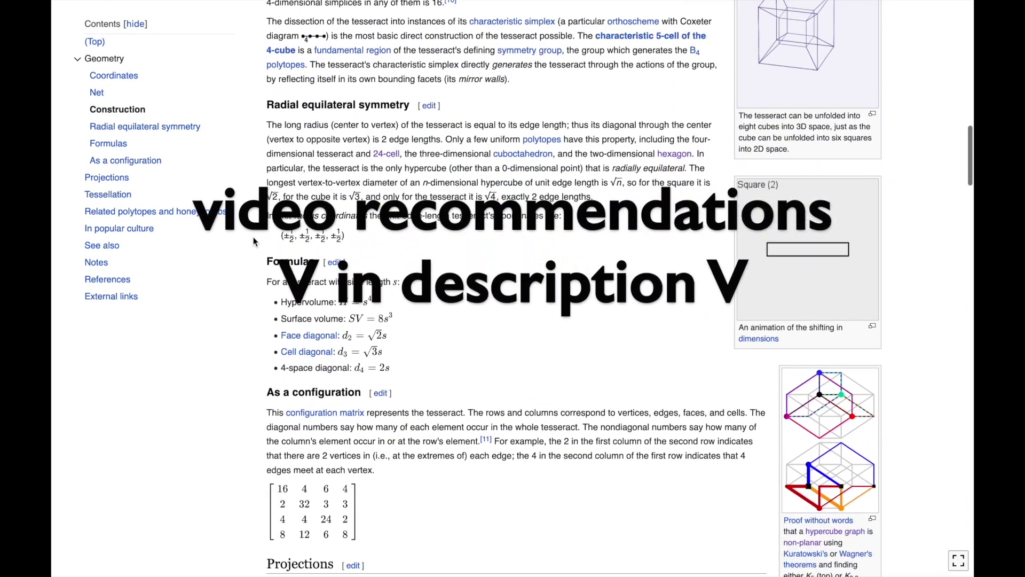
scroll(254, 241, down, 4)
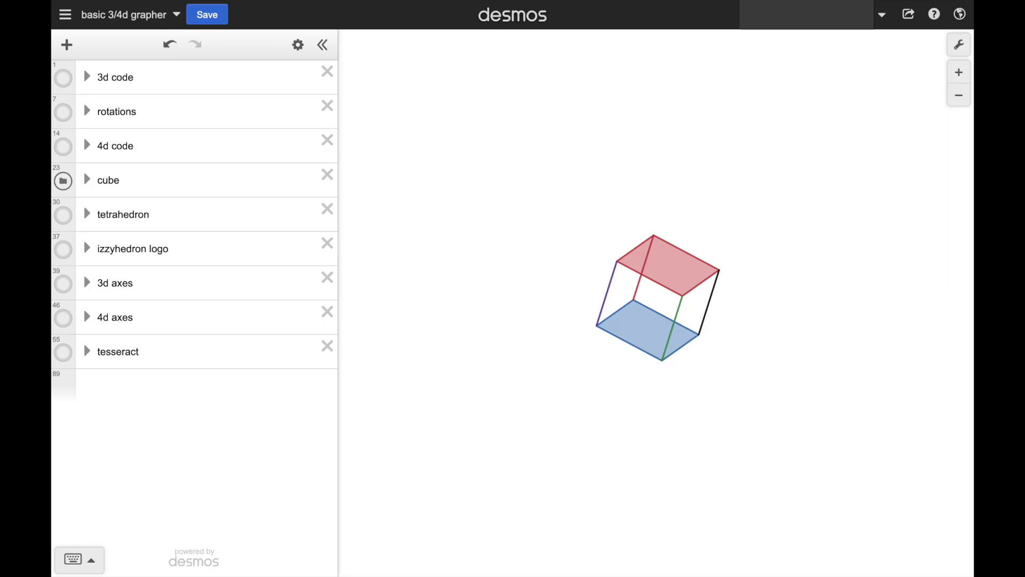
Hide the cube folder and show the tesseract folder in the 3/4D grapher
click(63, 181)
click(63, 353)
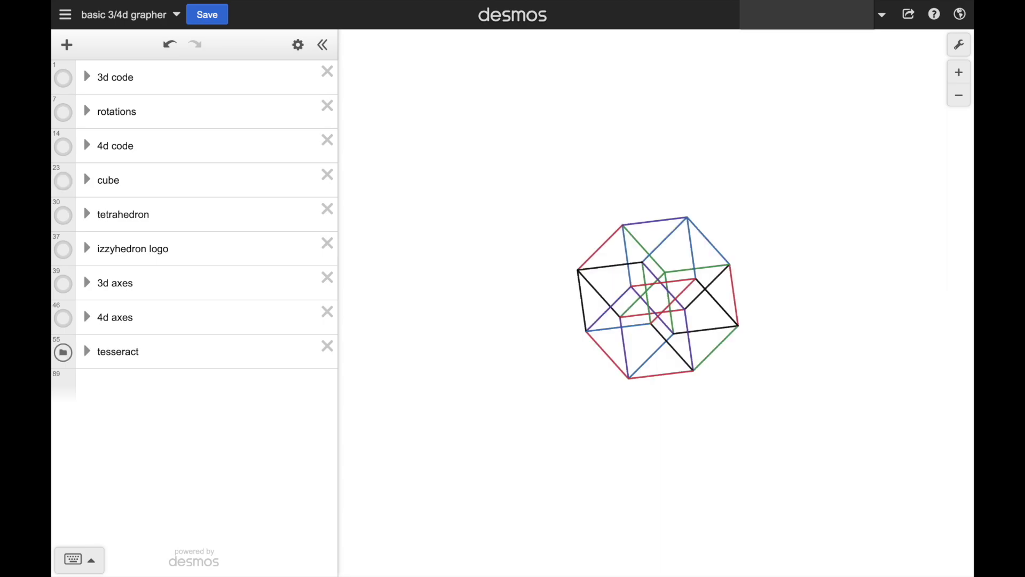